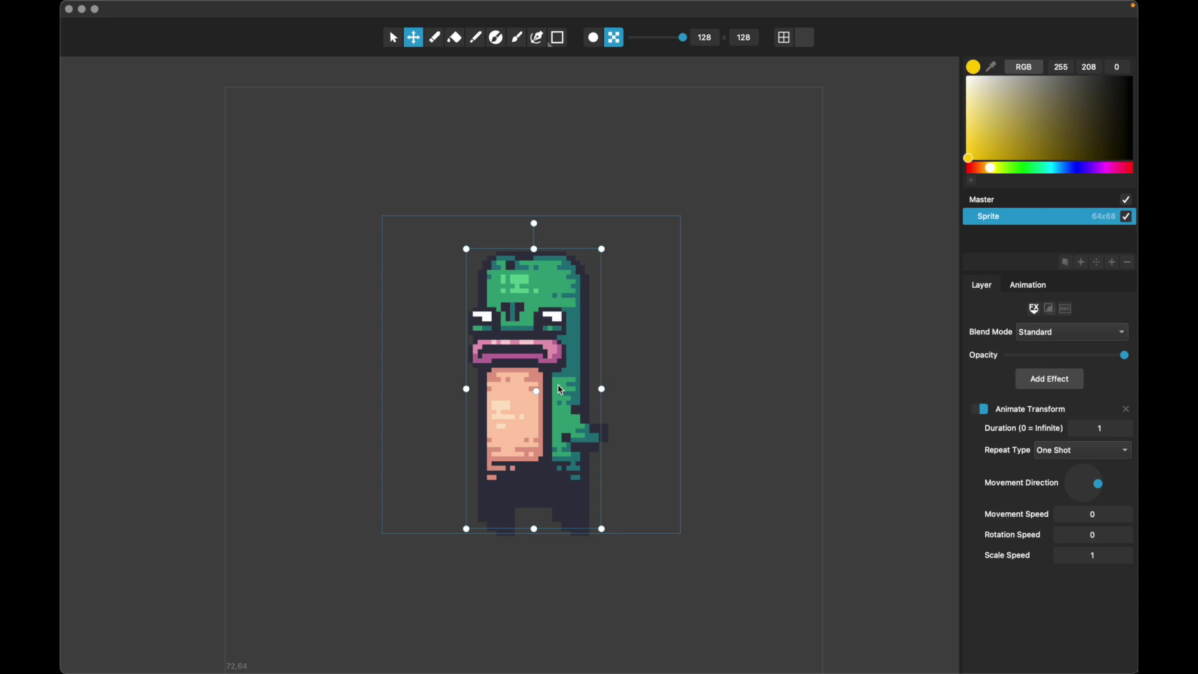
left_click(1028, 282)
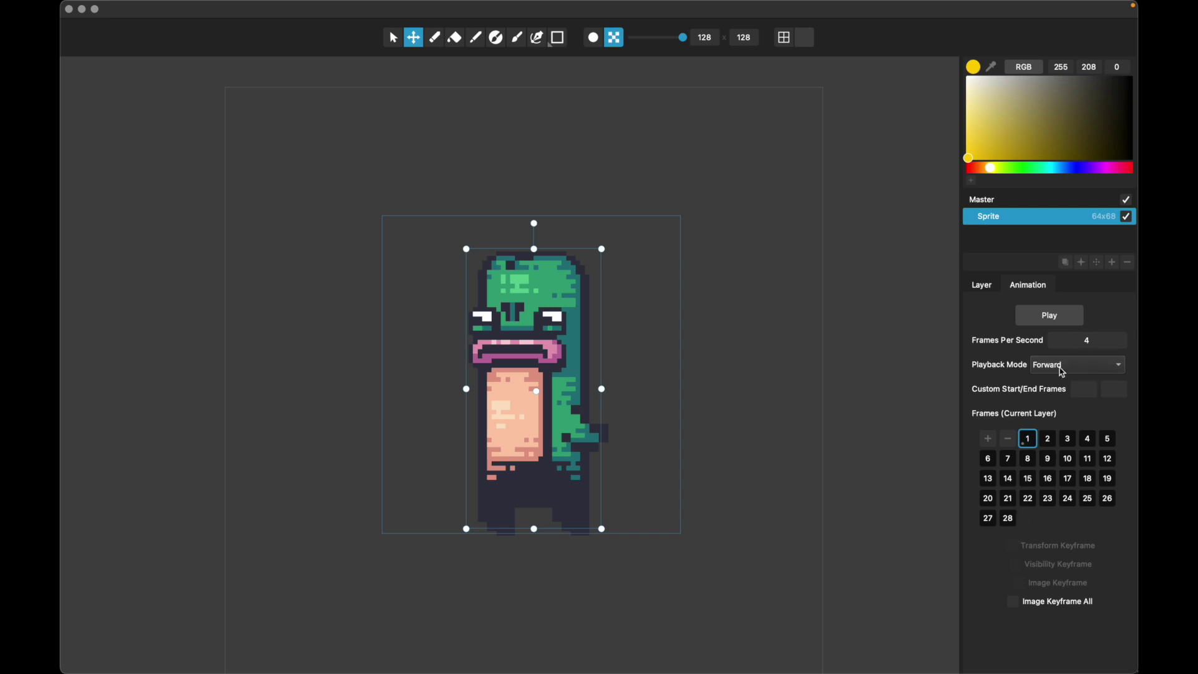
left_click(992, 290)
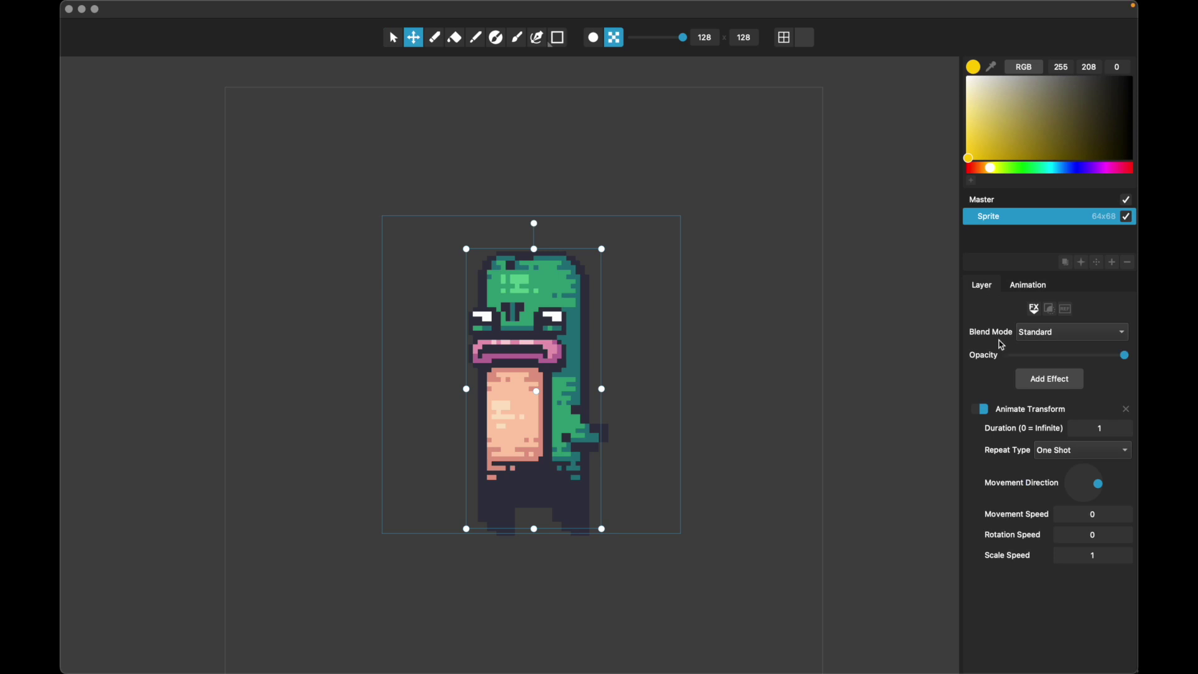
left_click(988, 411)
left_click(988, 411)
left_click(1039, 388)
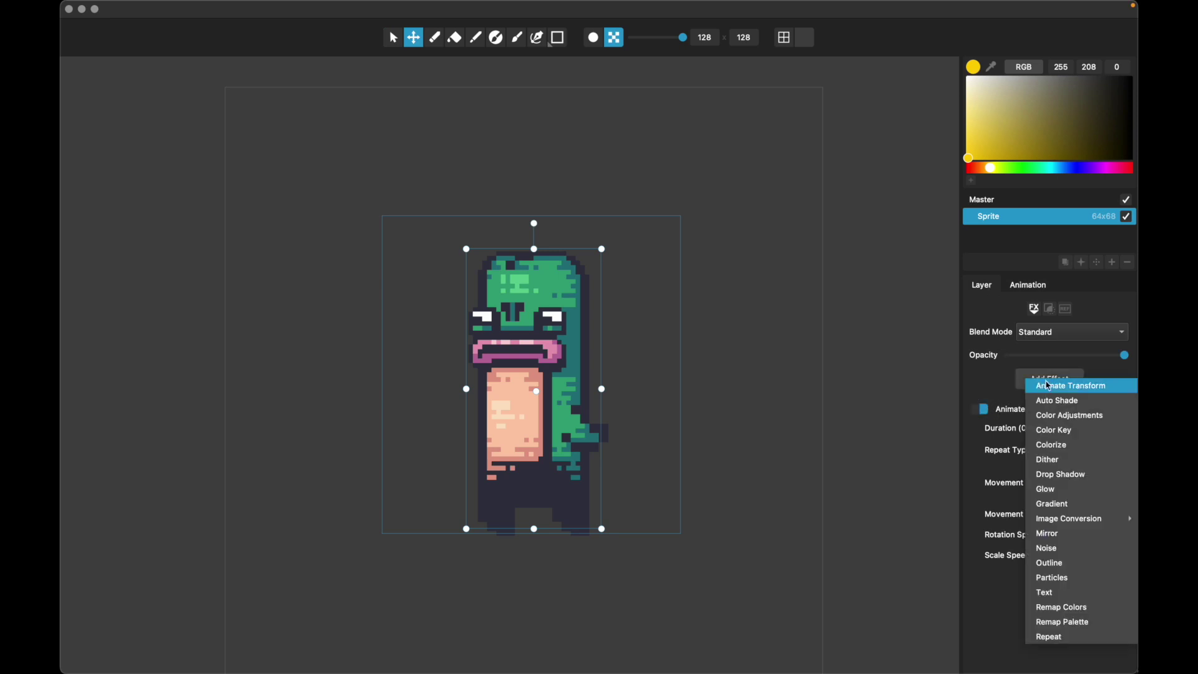
left_click(999, 388)
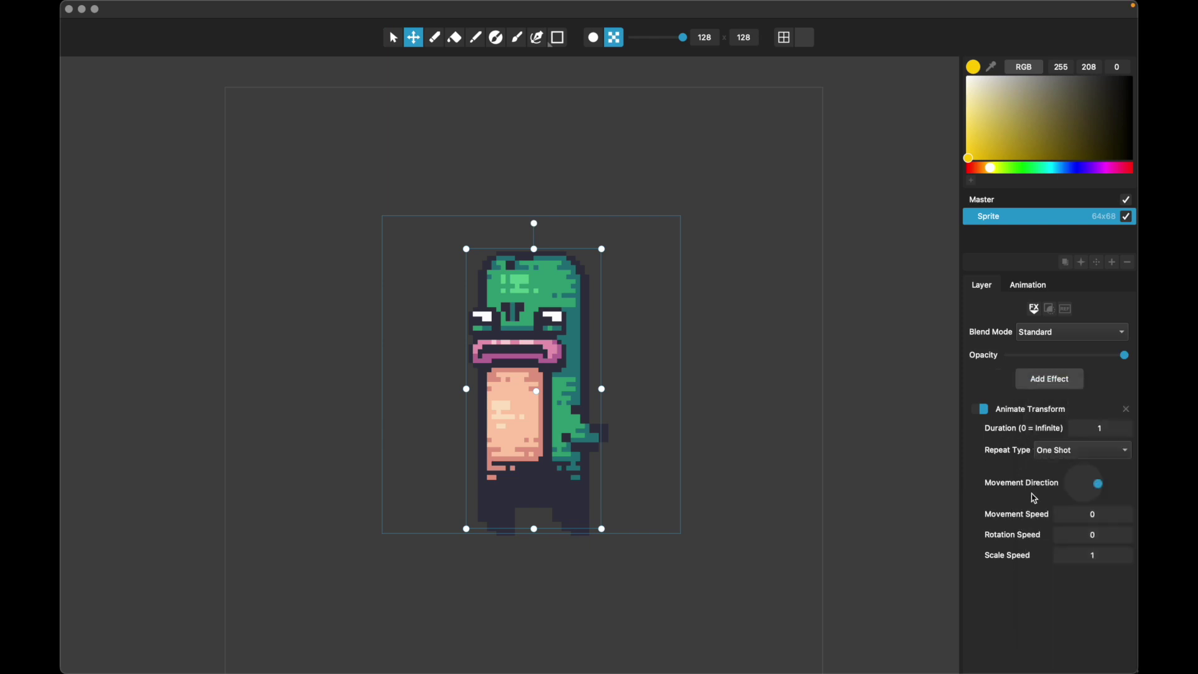
Switch Animate Transform's Repeat Type from One Shot to Loop and edit the Duration value
left_click(1061, 457)
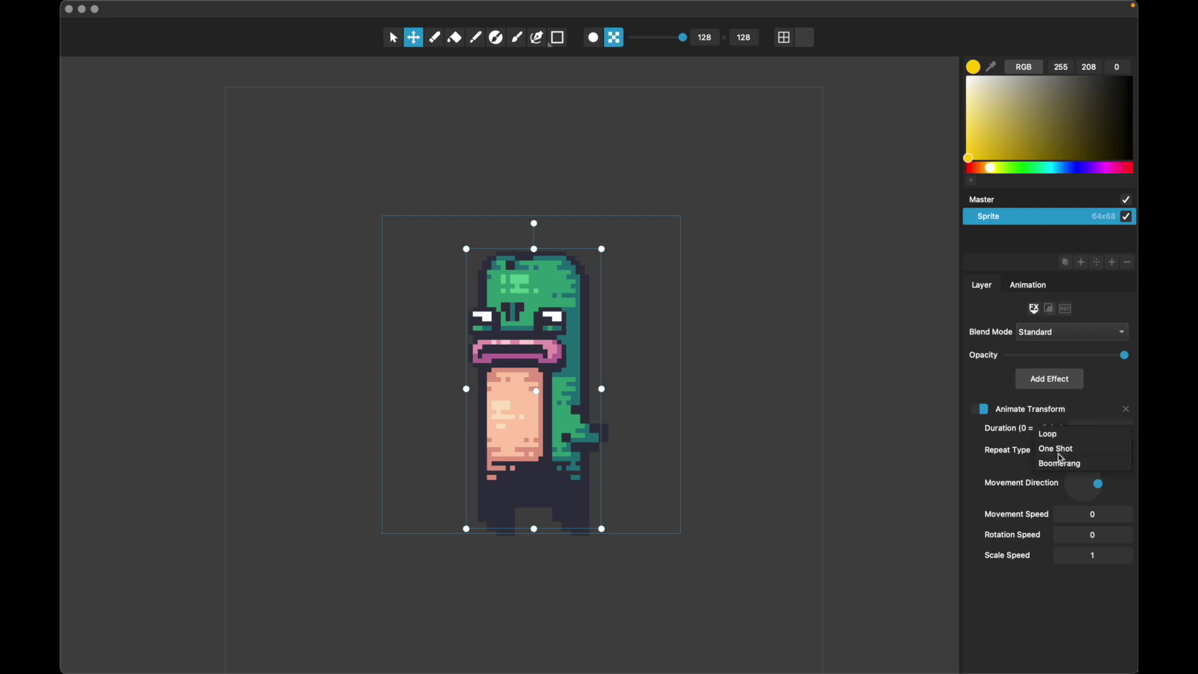
left_click(1061, 432)
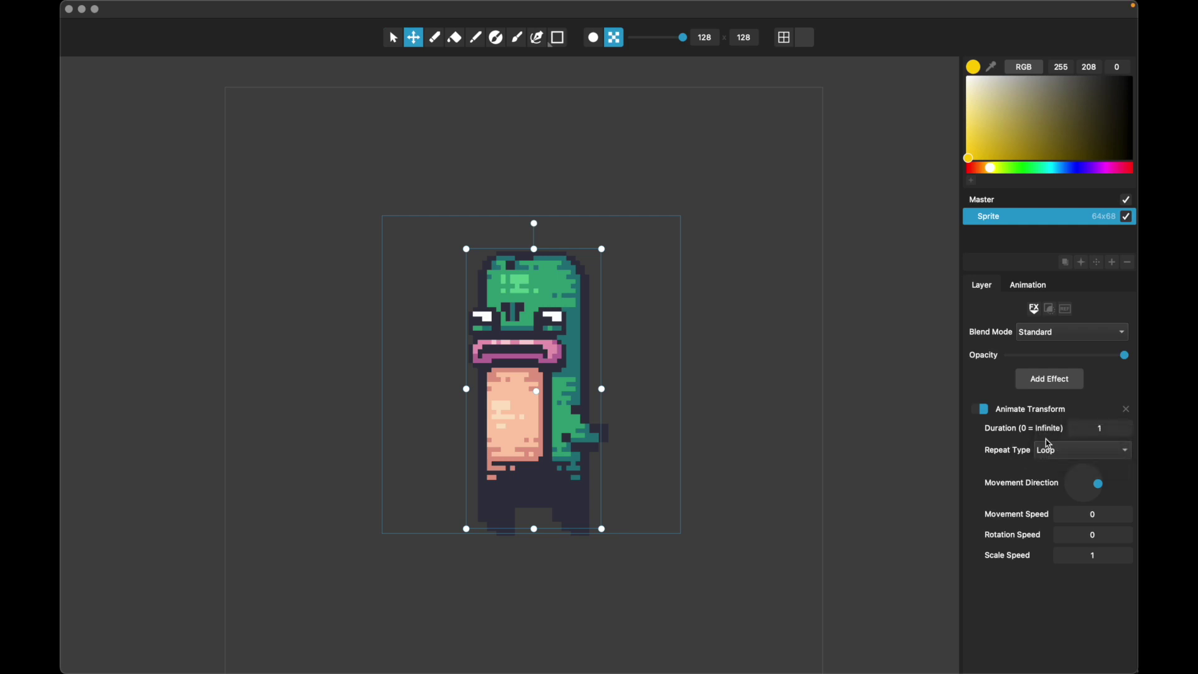
double_click(1104, 429)
type("0")
Check the Animation tab's playback settings, then go back to the Layer tab
left_click(1025, 288)
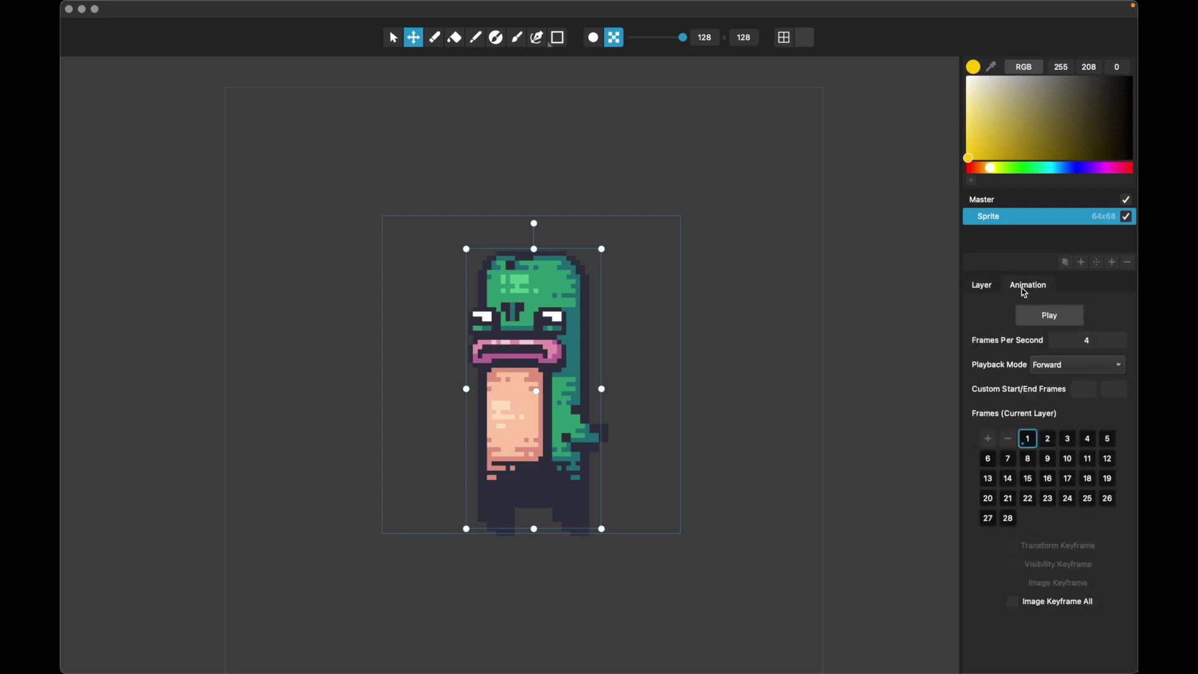
left_click(989, 288)
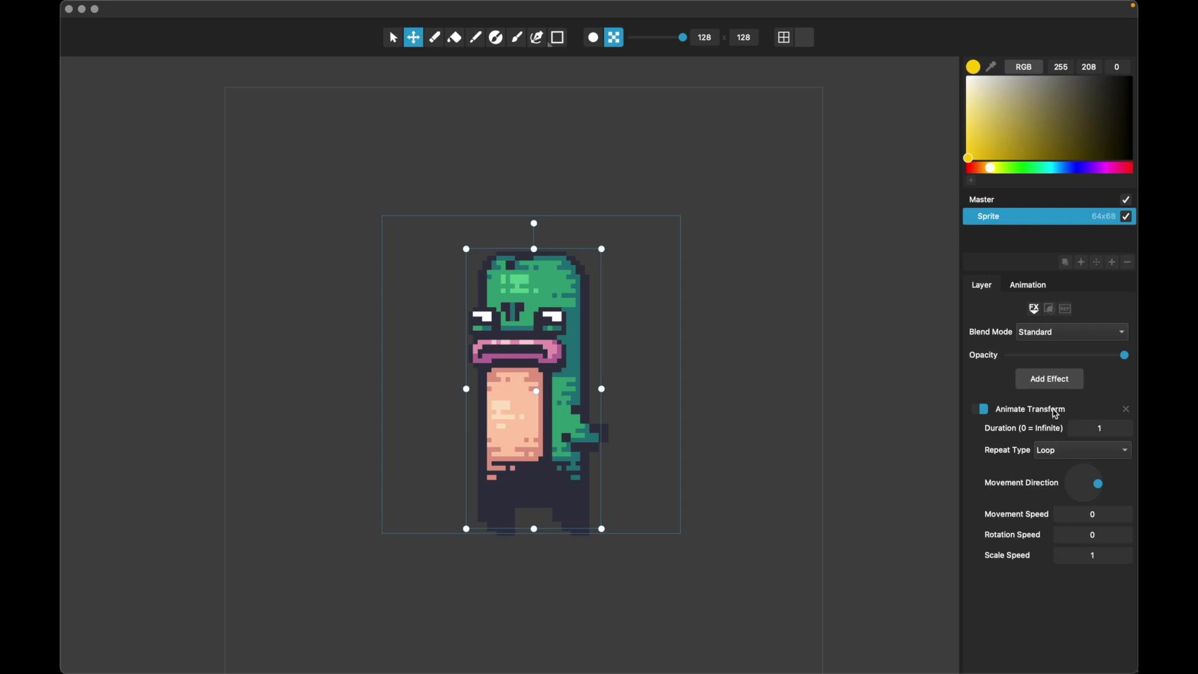
left_click(1028, 285)
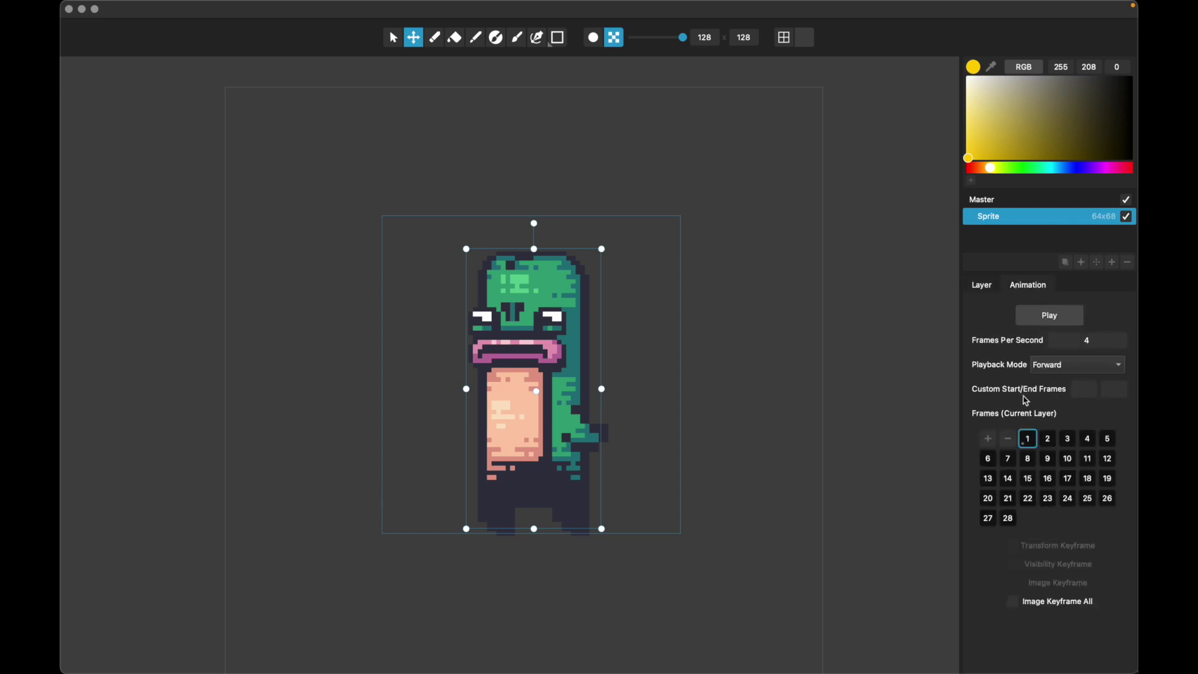
left_click(983, 287)
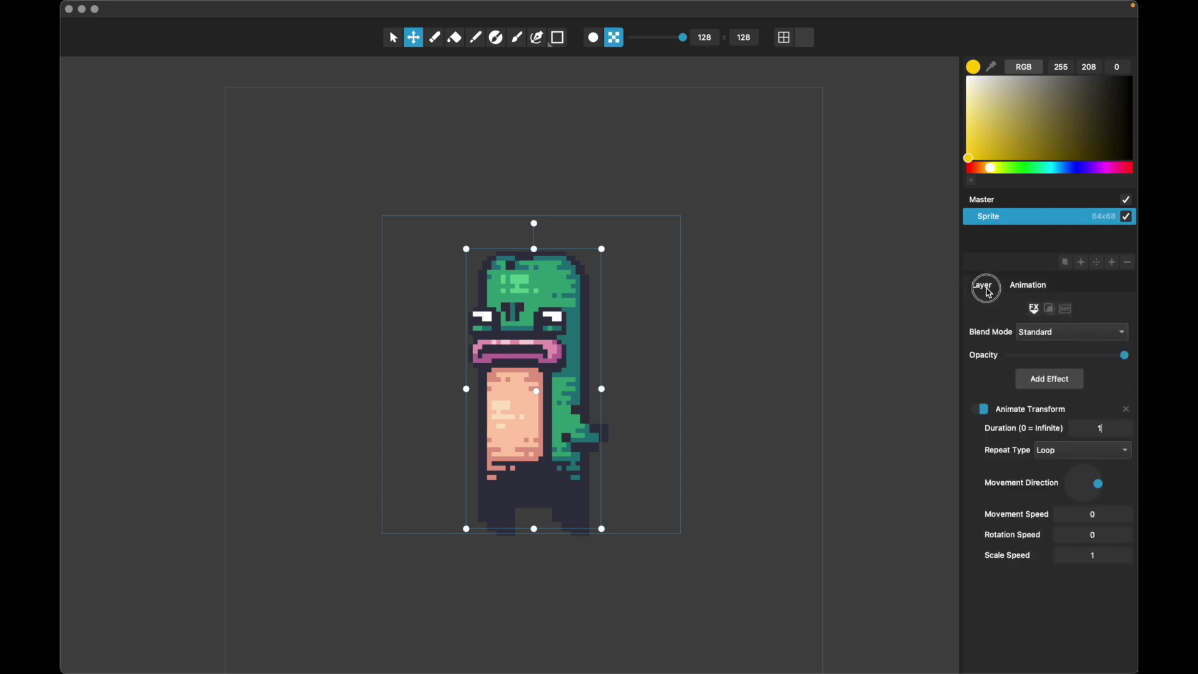
Change the Repeat Type to One Shot, then to Boomerang
left_click(1071, 455)
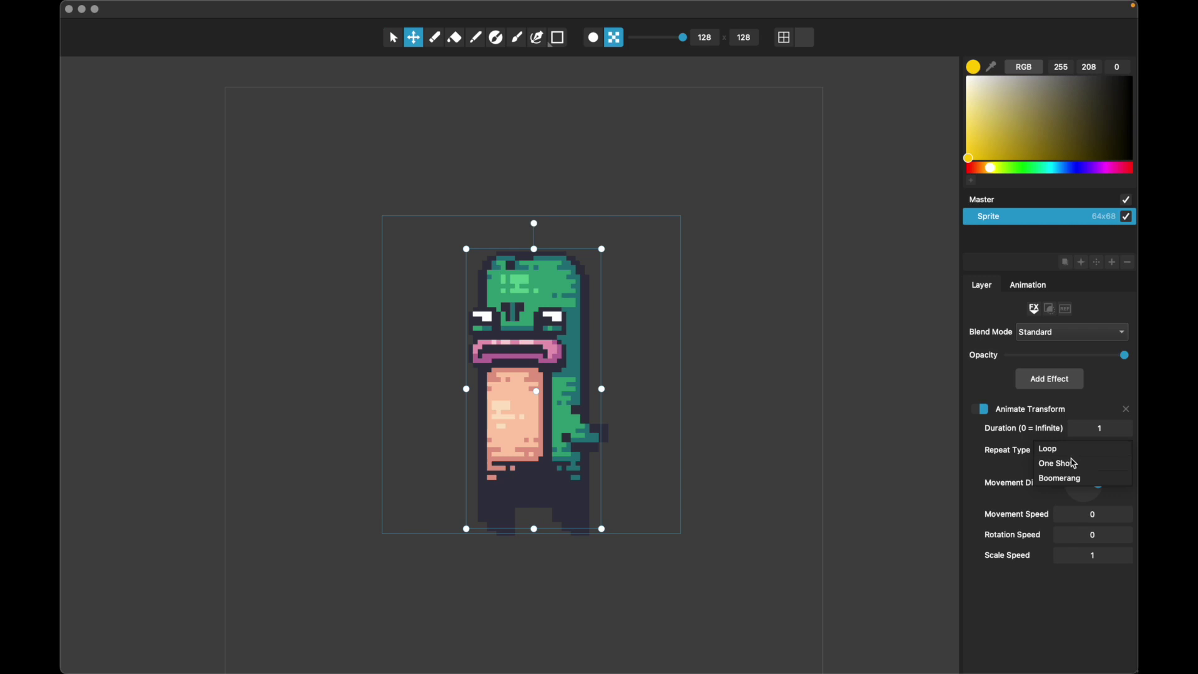
left_click(1073, 463)
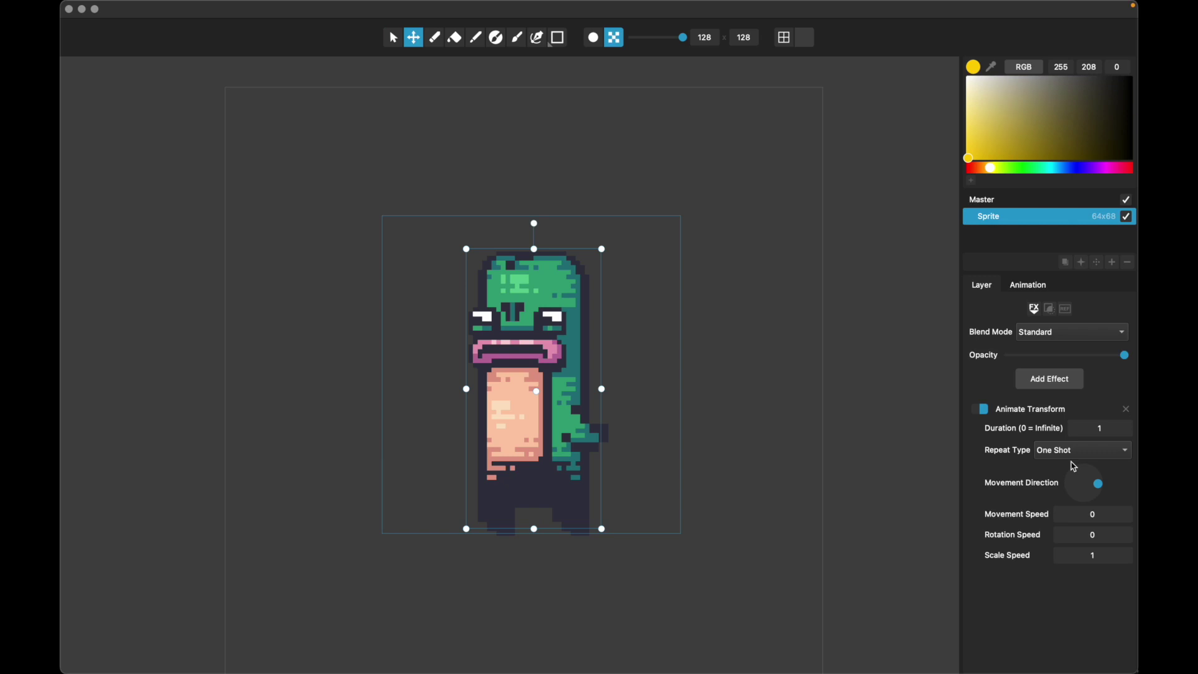
left_click(1071, 451)
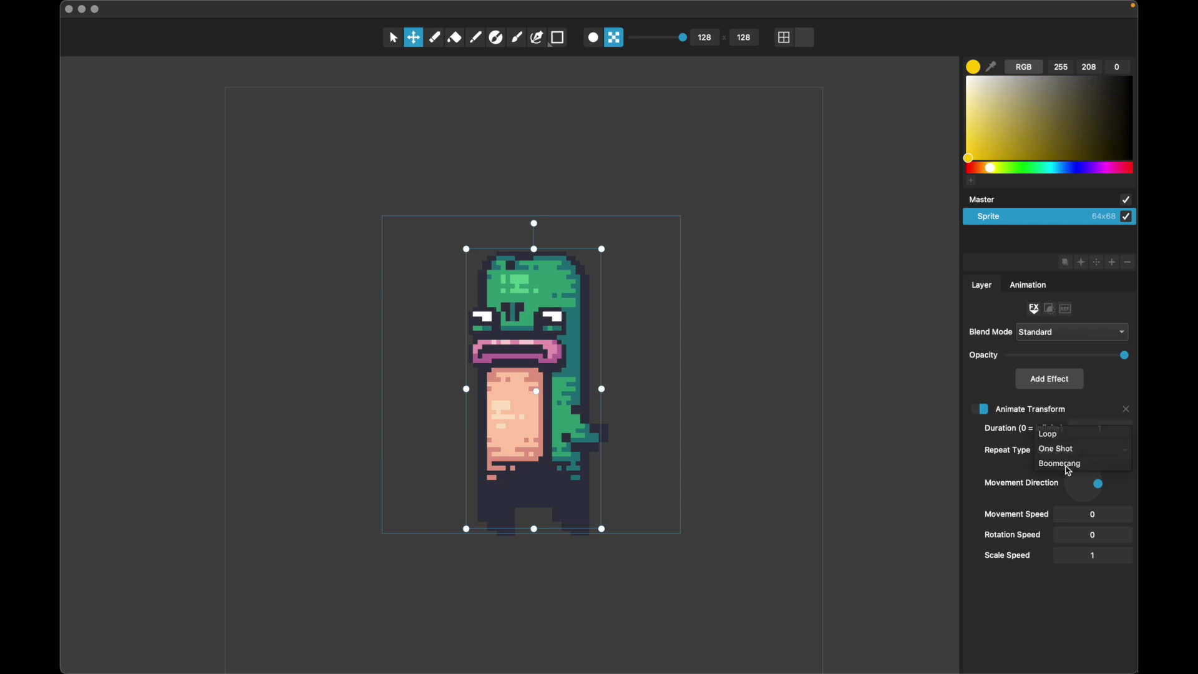
left_click(1067, 467)
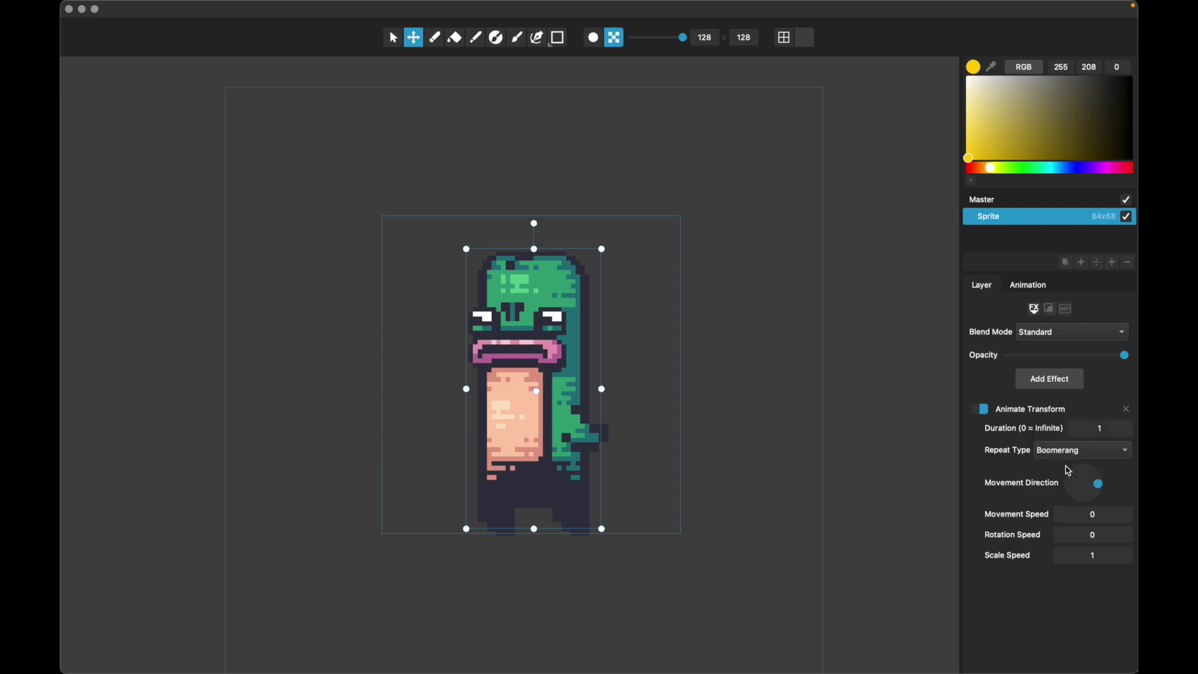
left_click(1083, 556)
left_click(1063, 451)
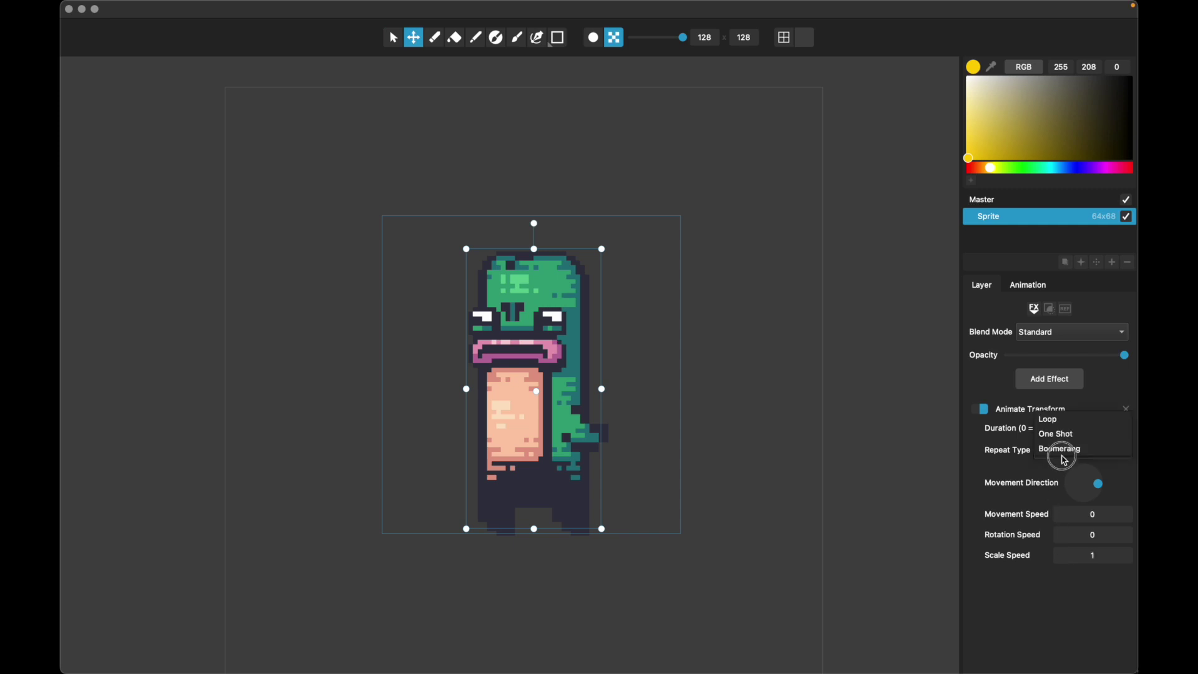
Set the Repeat Type back to Loop and Rotation Speed to 30
left_click(1063, 423)
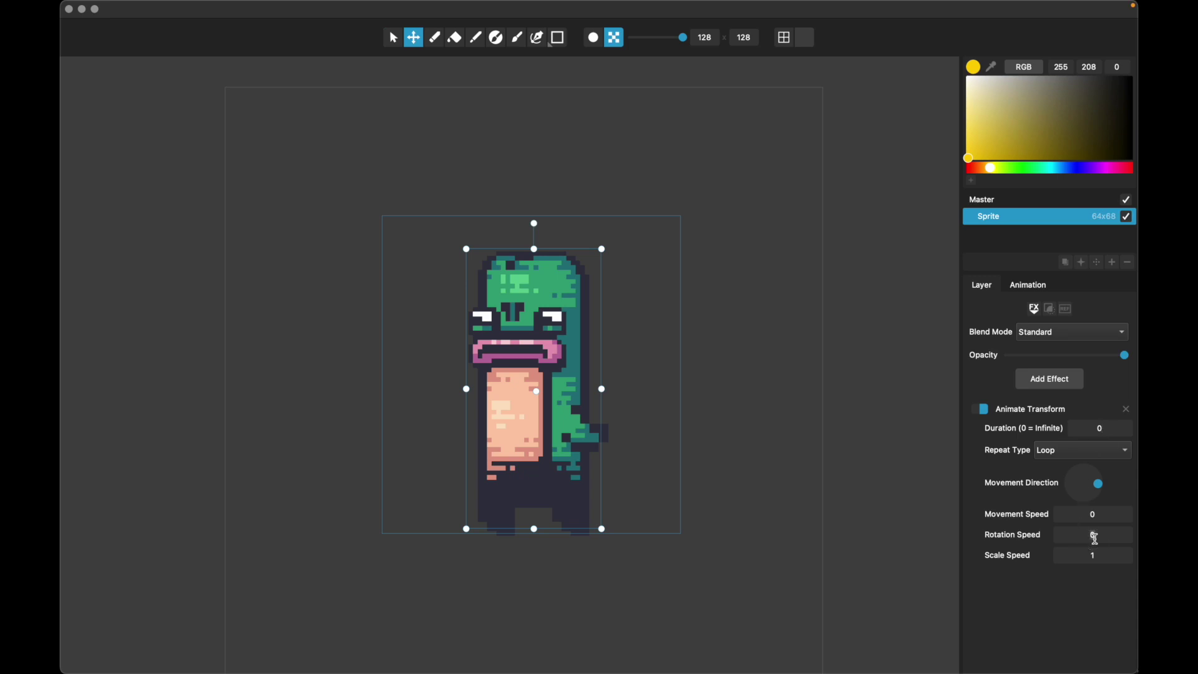
left_click(1094, 538)
type("30")
Play the animation in a Preview window, move it up-left, and return to the Layer tab
left_click(1026, 285)
left_click(1049, 314)
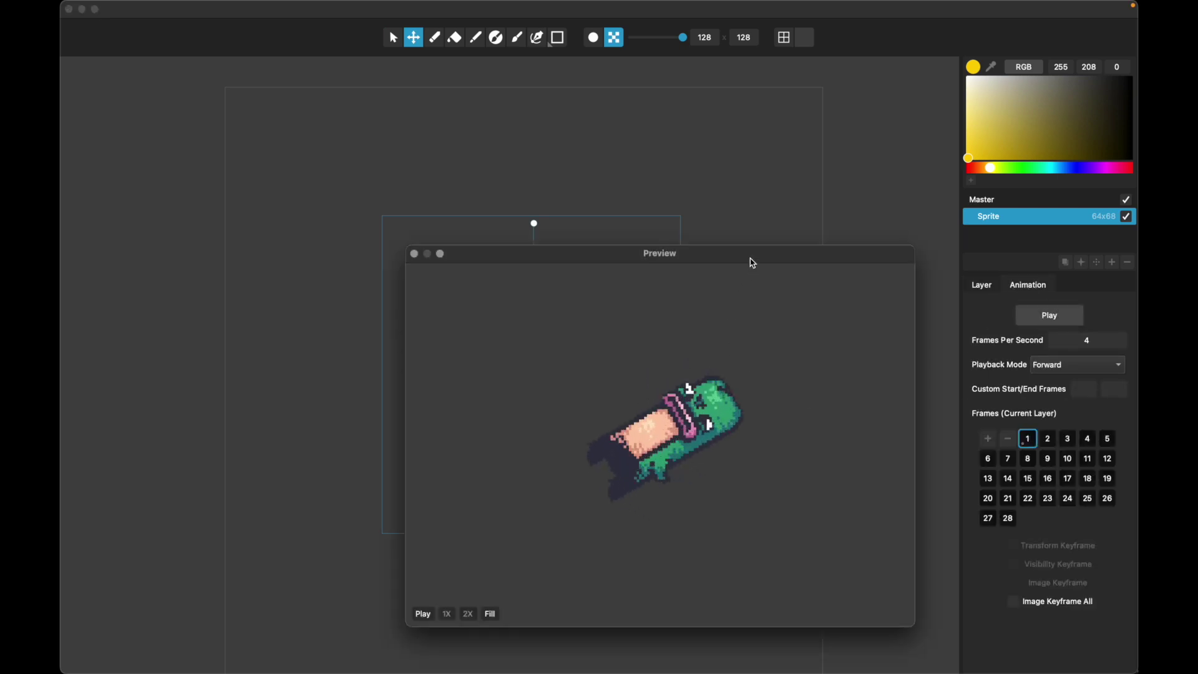
left_click_drag(749, 262, 646, 247)
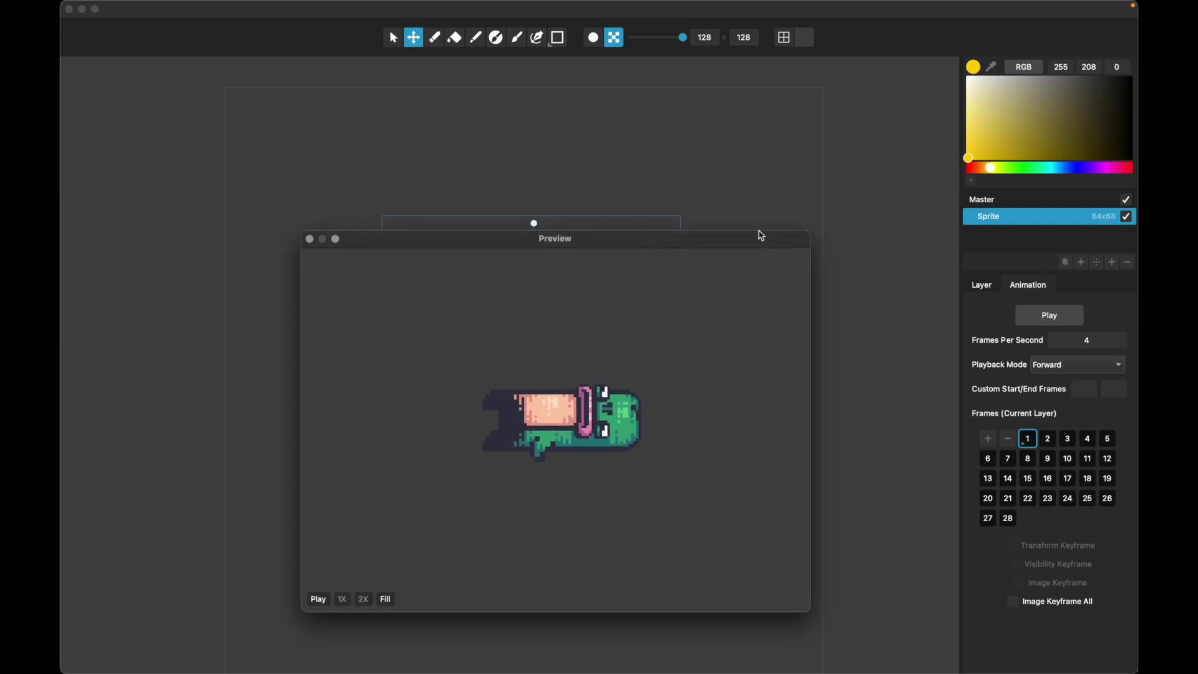
left_click(983, 284)
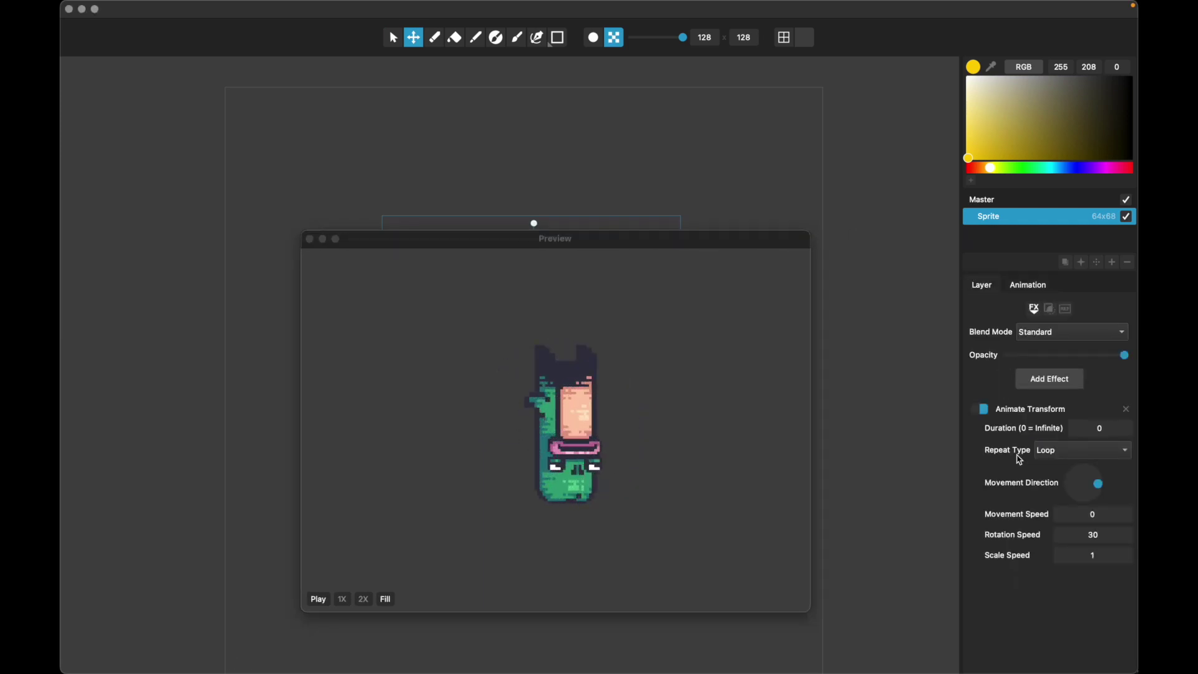
Change the Animate Transform duration to 1
left_click(1101, 429)
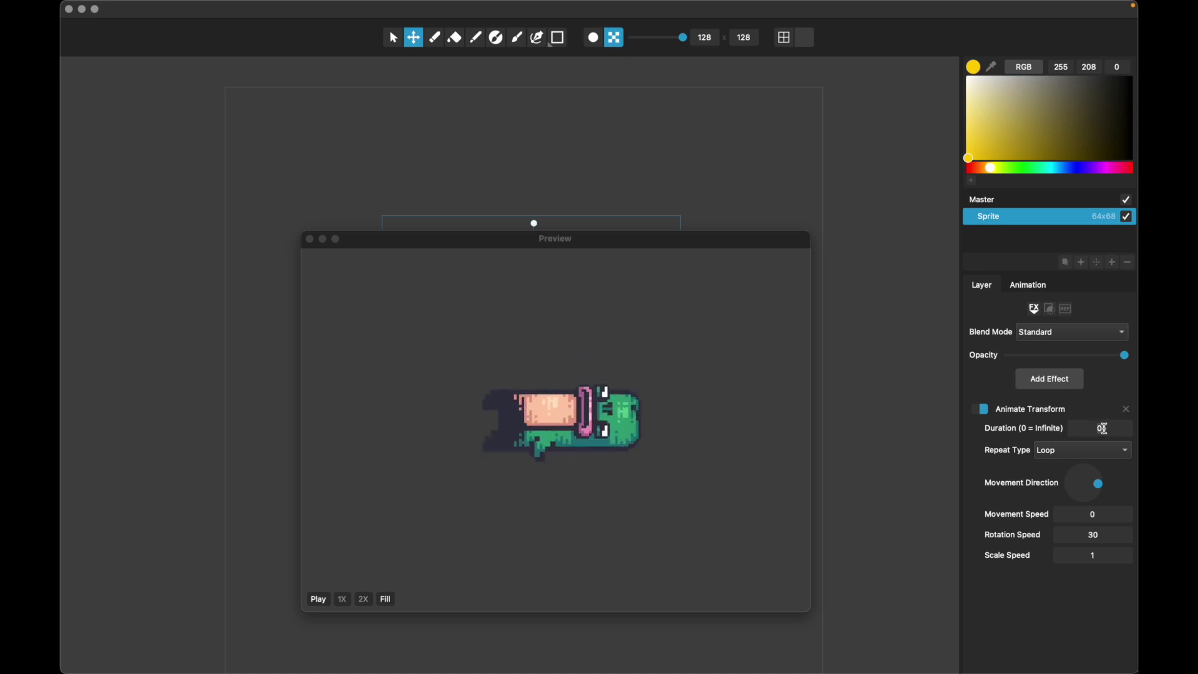
key("BackSpace")
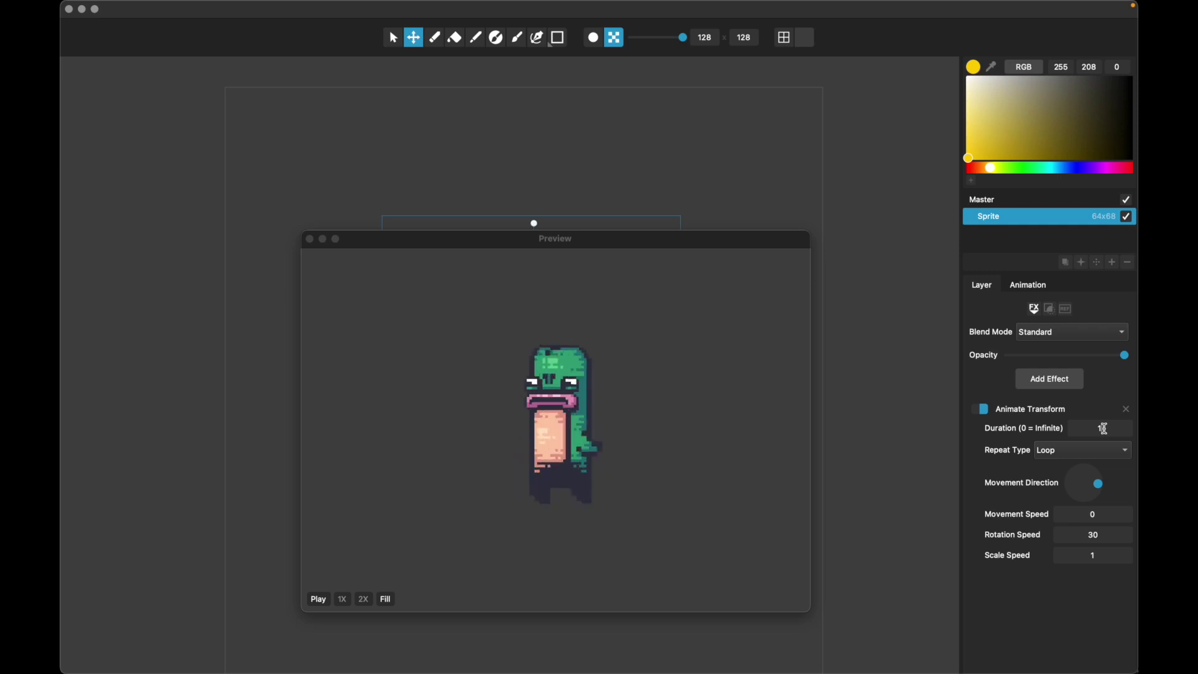
type("1")
Switch Repeat Type from One Shot to Boomerang and set Rotation Speed to 90
left_click(1090, 453)
left_click(1080, 464)
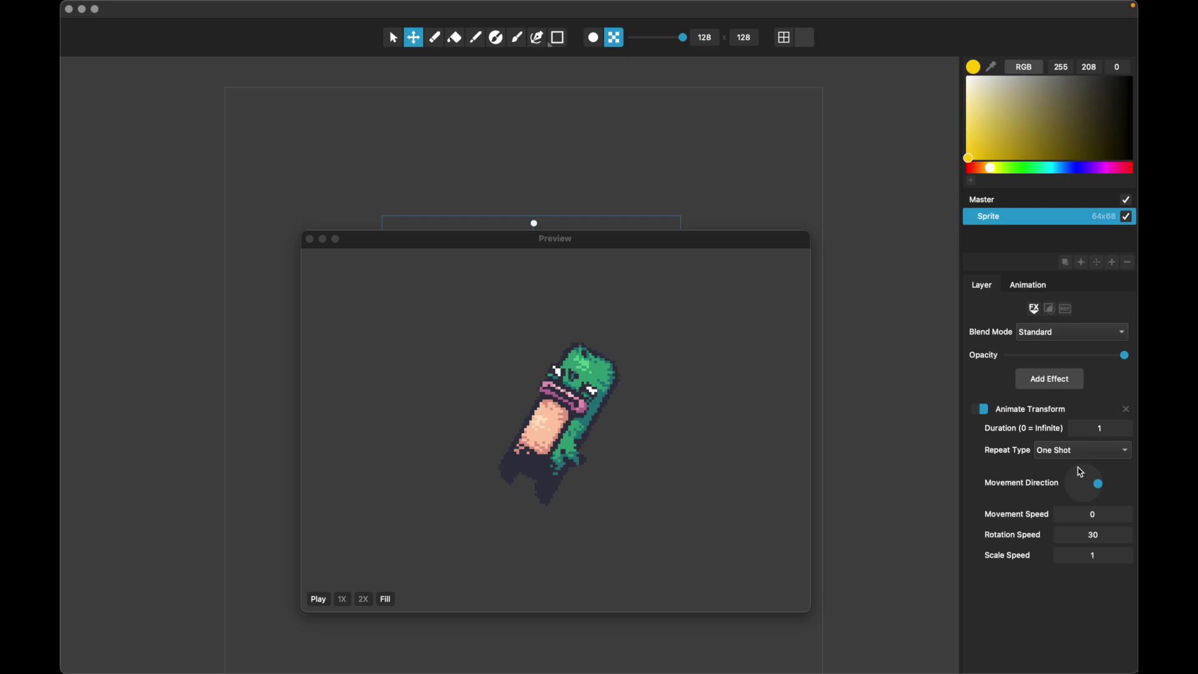
left_click(1079, 451)
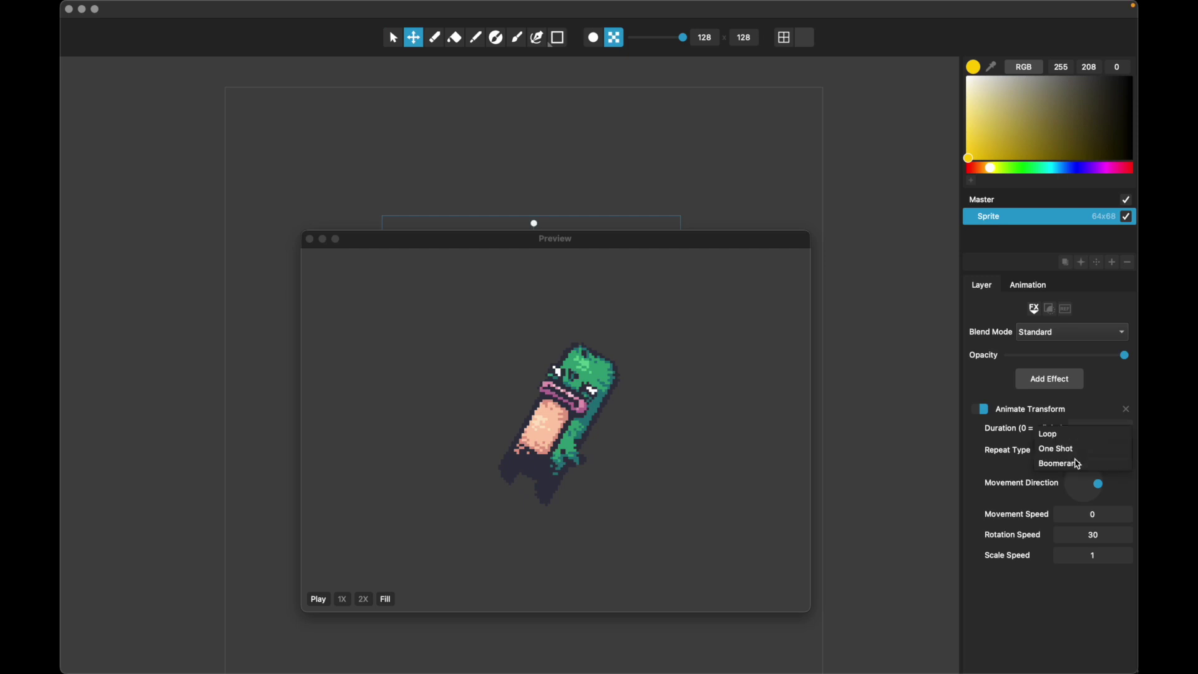
left_click(1078, 465)
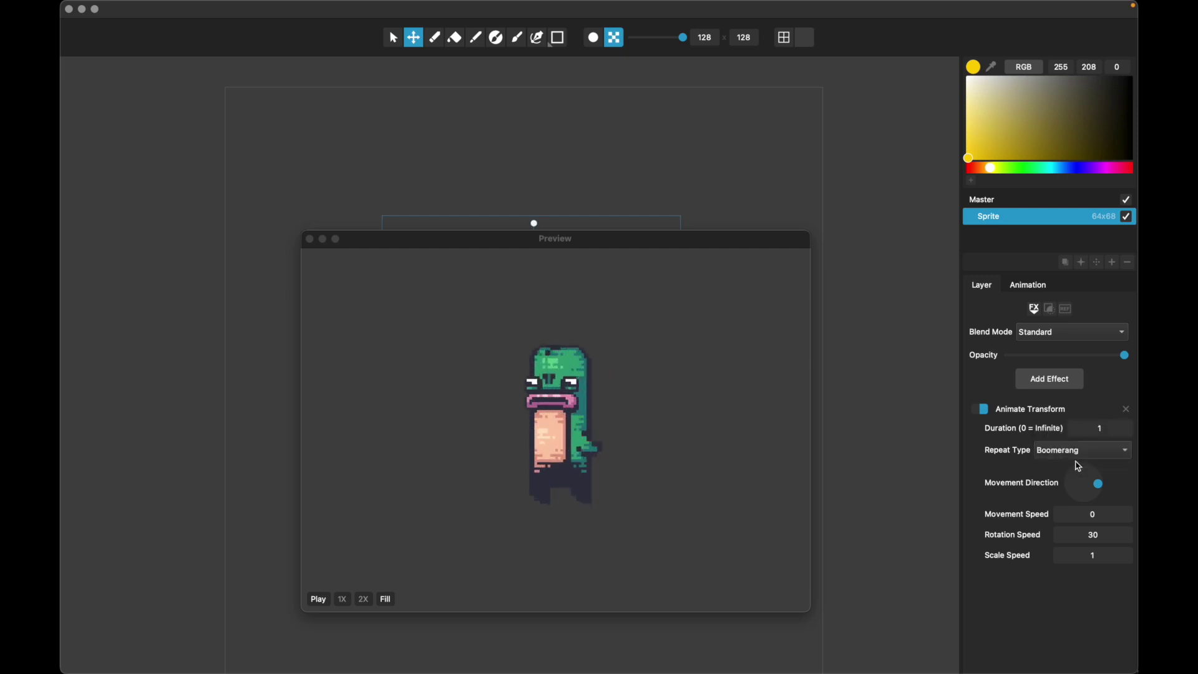
double_click(1096, 535)
type("90")
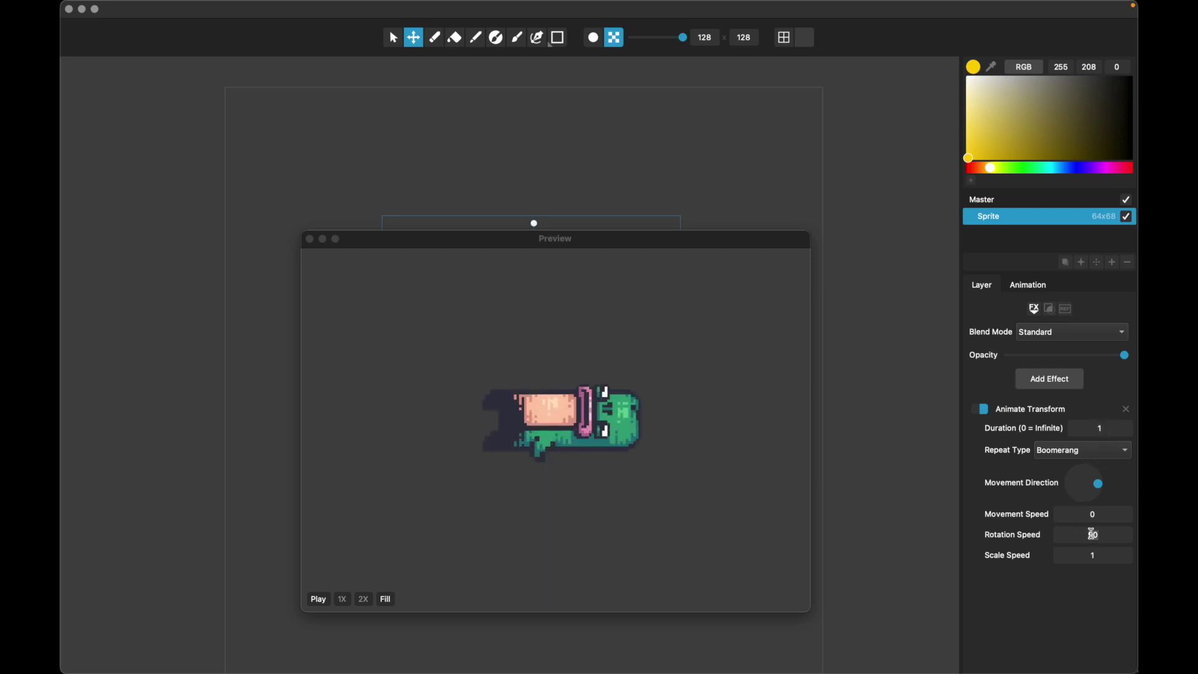
Set Rotation Speed to 0 and Movement Speed to 30
double_click(1091, 534)
type("0")
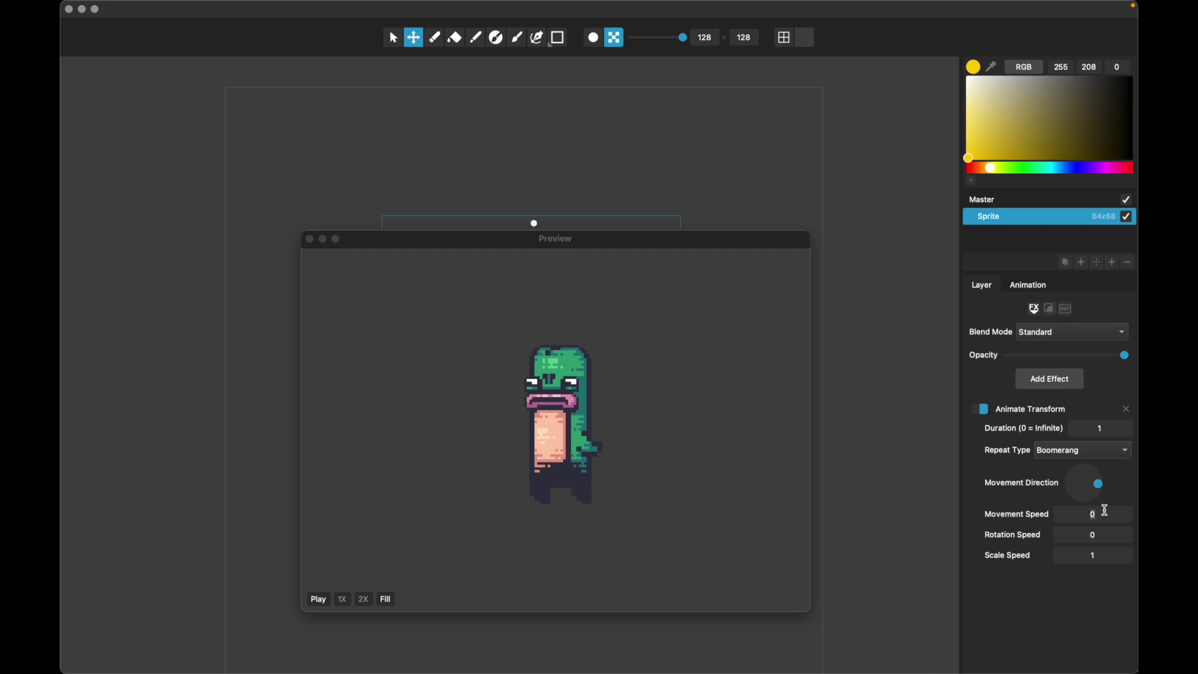
double_click(1105, 512)
type("30")
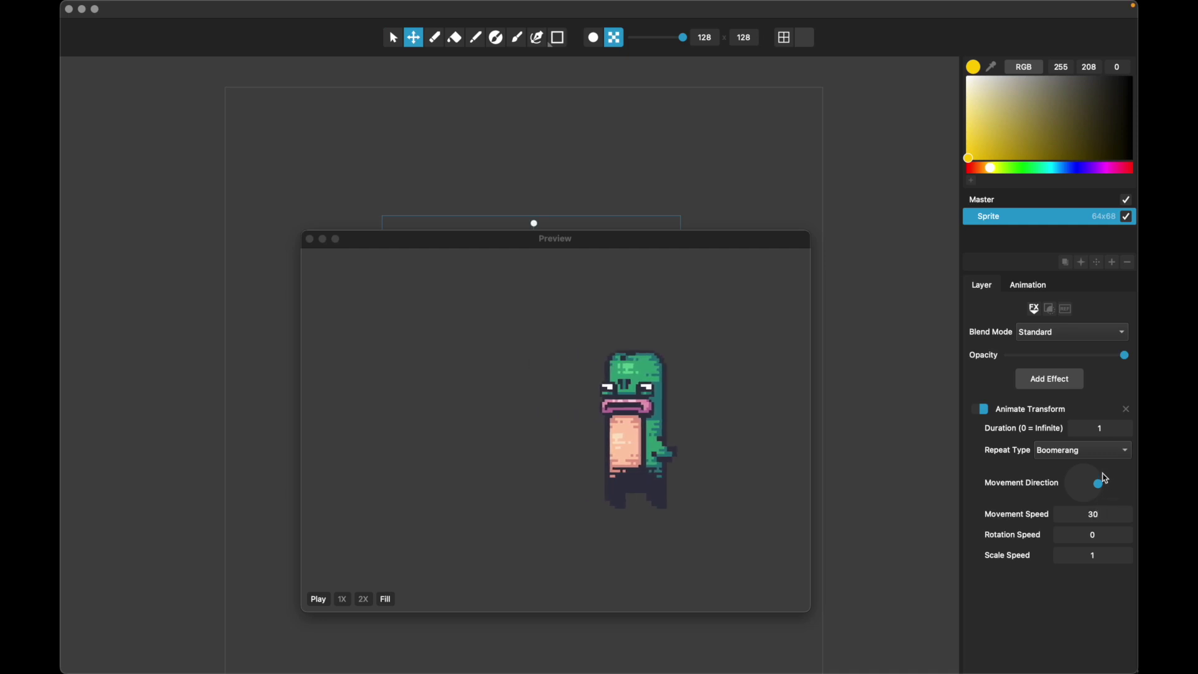
Try Loop repeat with a duration of 0
left_click(1092, 454)
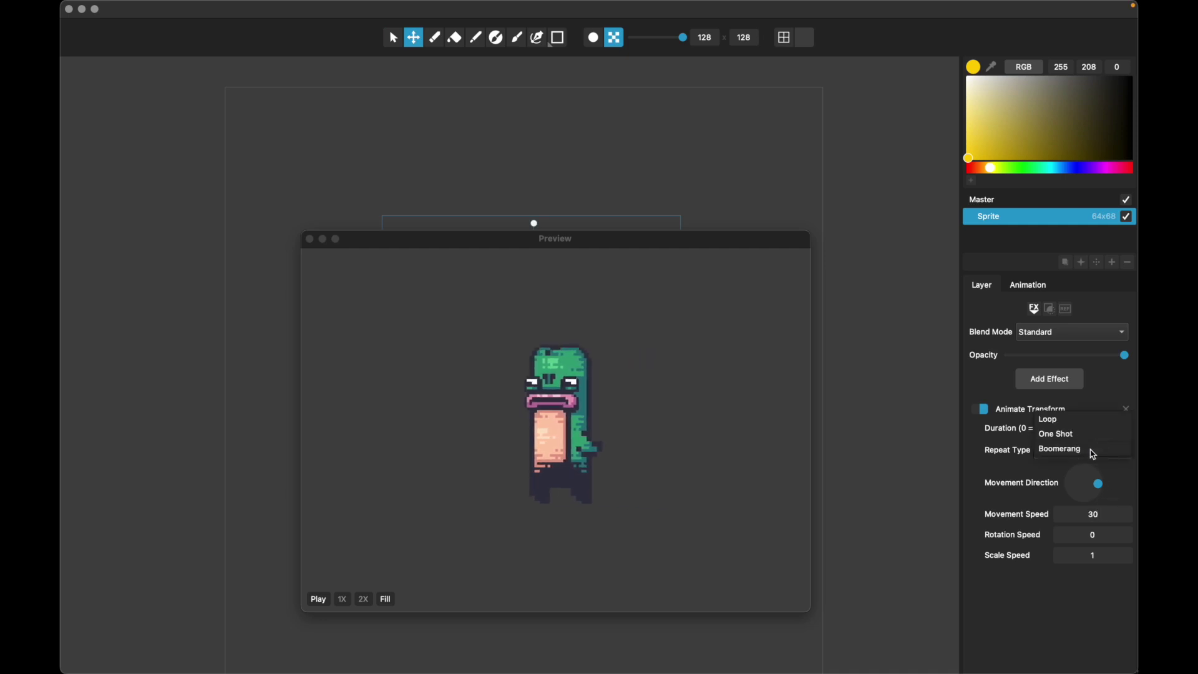
left_click(1071, 420)
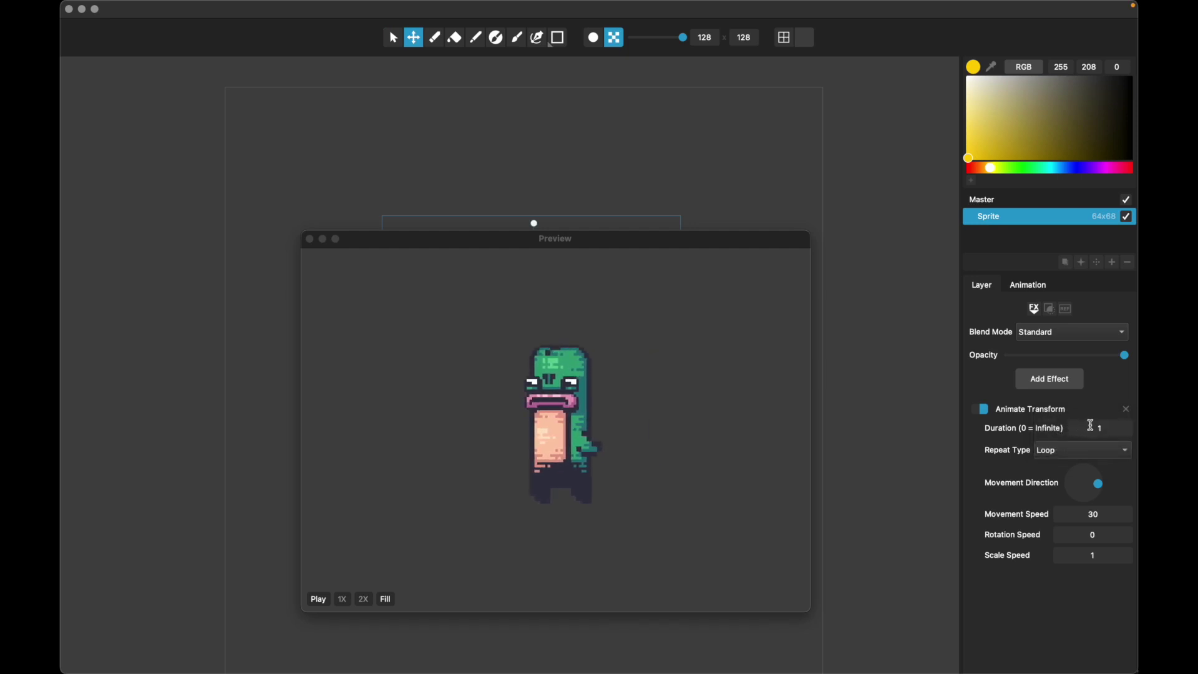
left_click(1103, 428)
key("BackSpace")
type("0")
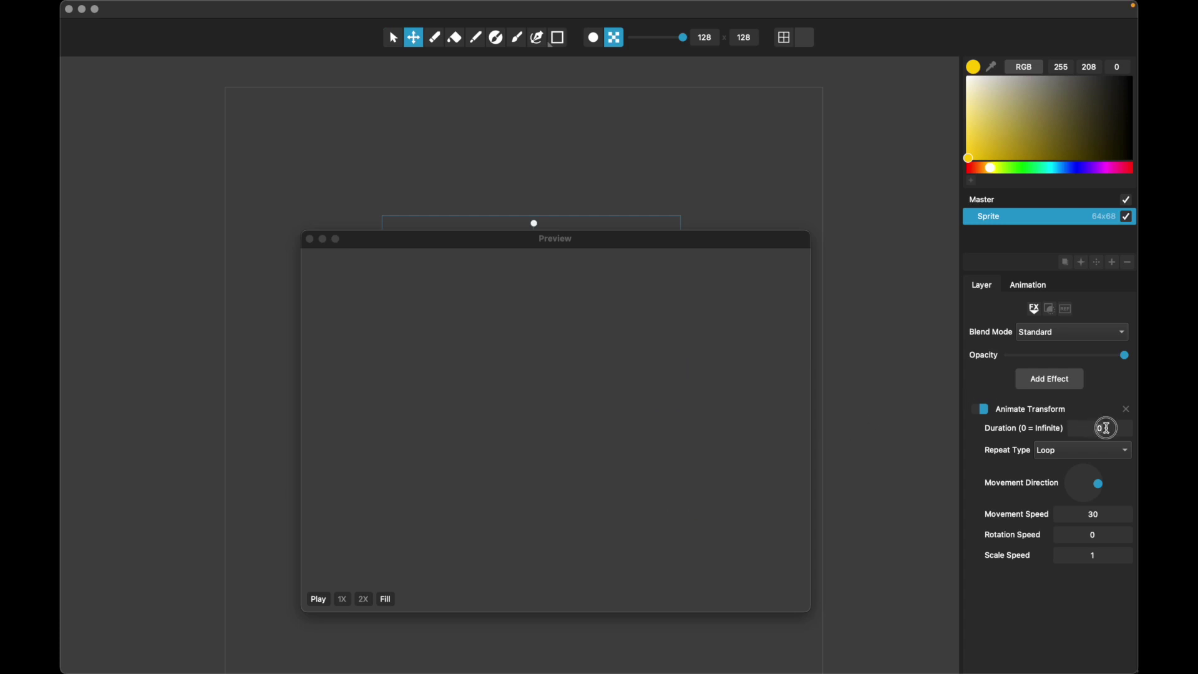
Restore duration 1 and Boomerang repeat, and raise Scale Speed to 1.5
double_click(1106, 428)
type("1")
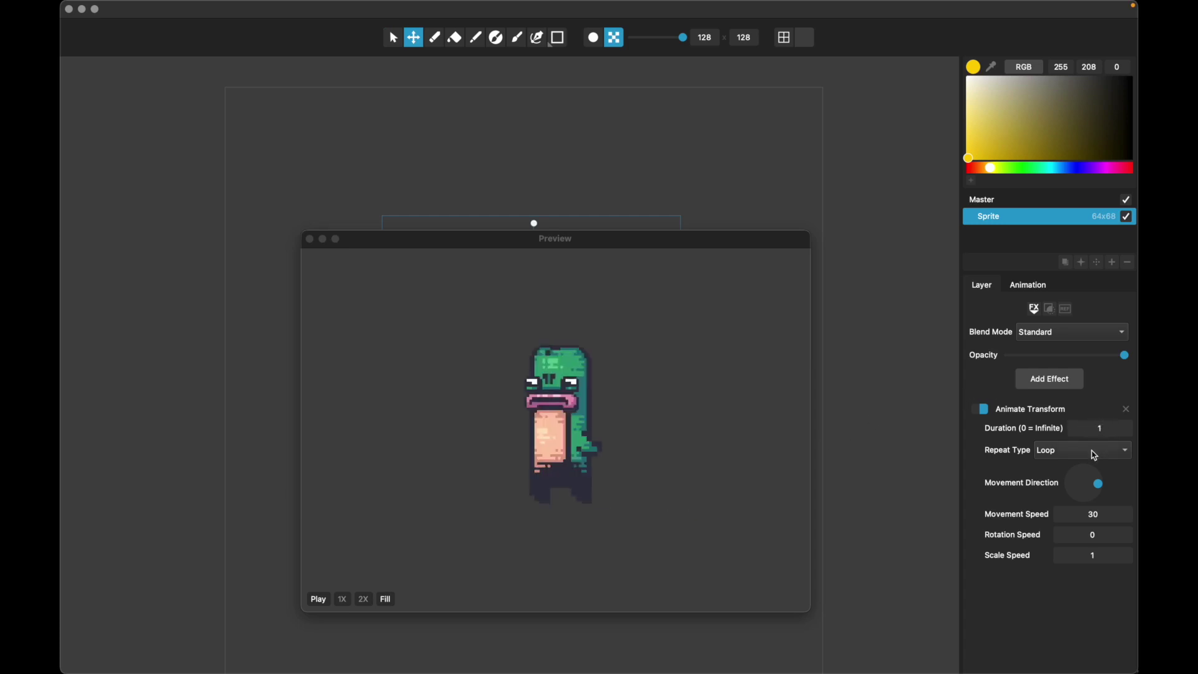
left_click(1091, 450)
left_click(1084, 478)
left_click(1101, 561)
type(".5")
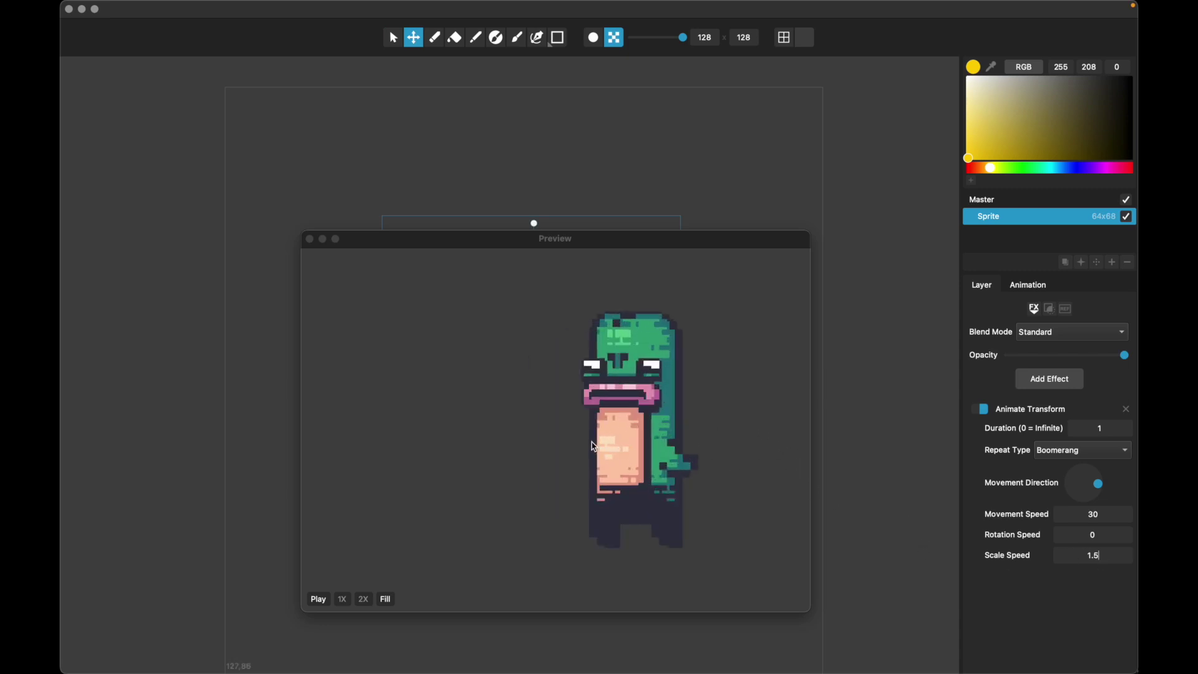
Change the Repeat Type from Boomerang back to Loop
left_click(1090, 459)
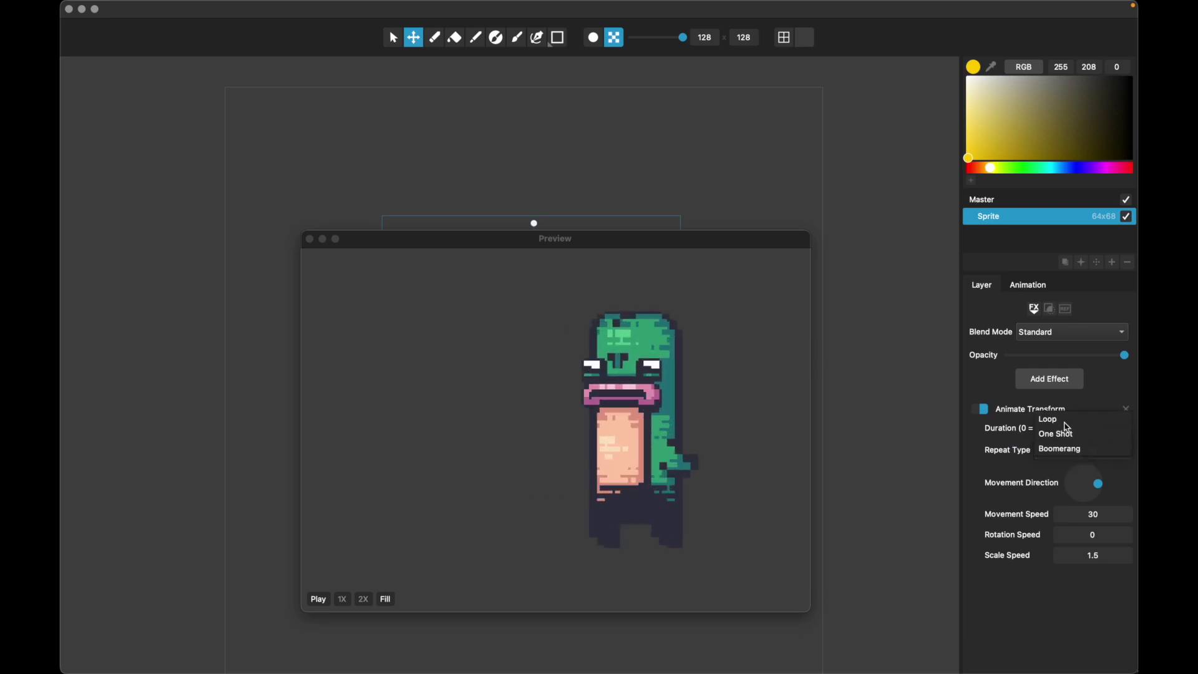
left_click(1065, 426)
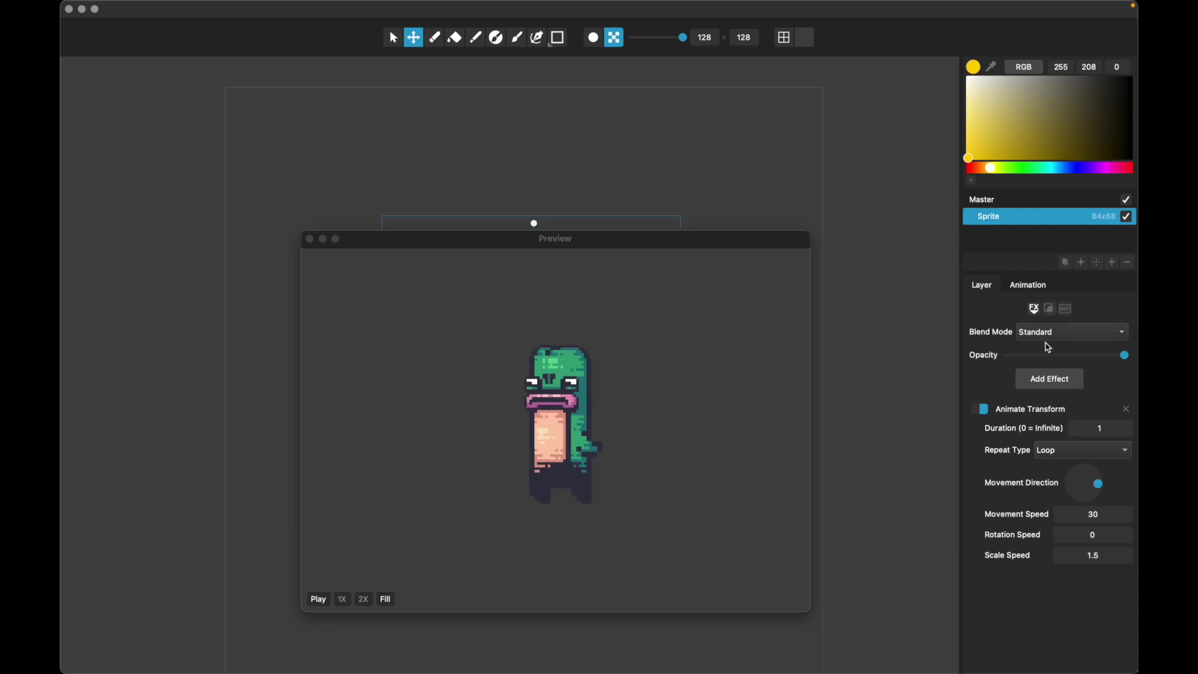
Add a second Animate Transform effect and drag it above the original one
left_click(1046, 383)
left_click(1050, 387)
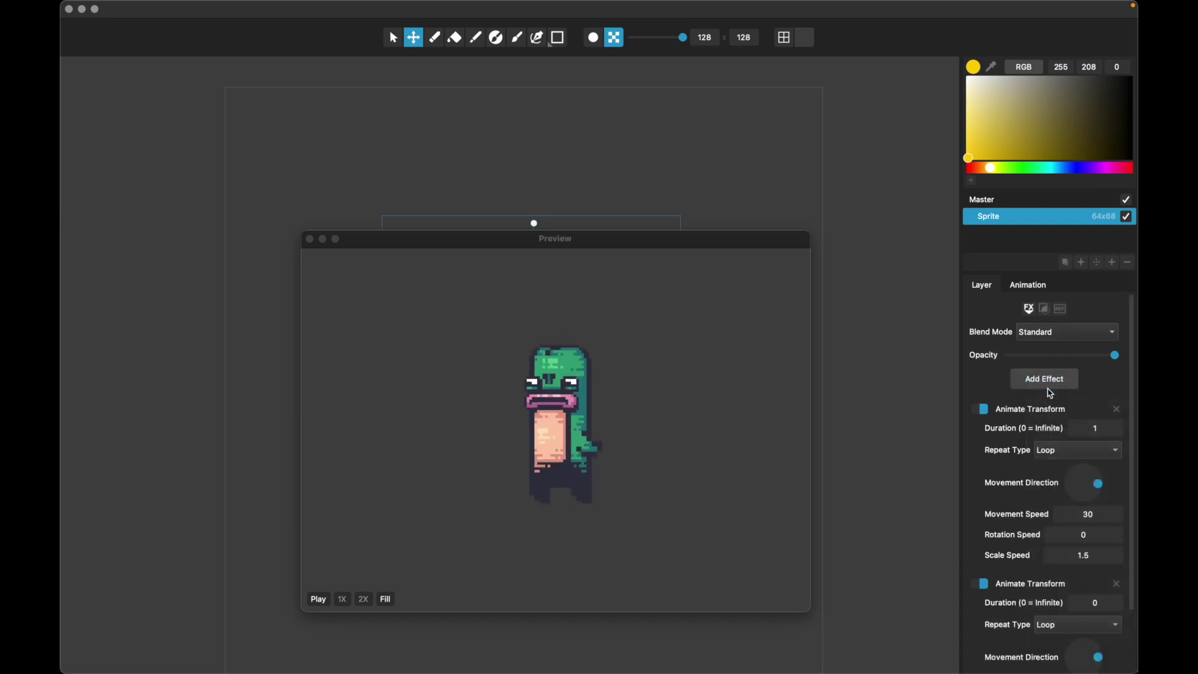
scroll(1008, 617, "down", 3)
scroll(1009, 618, "down", 1)
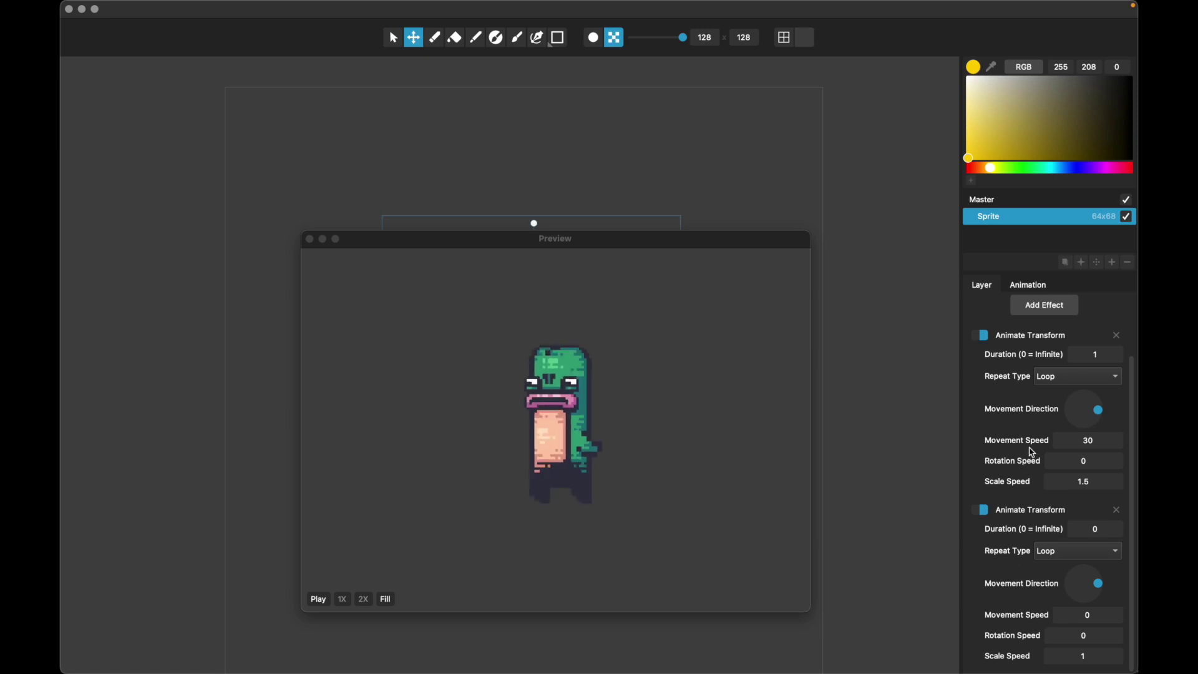
left_click_drag(1023, 510, 1037, 335)
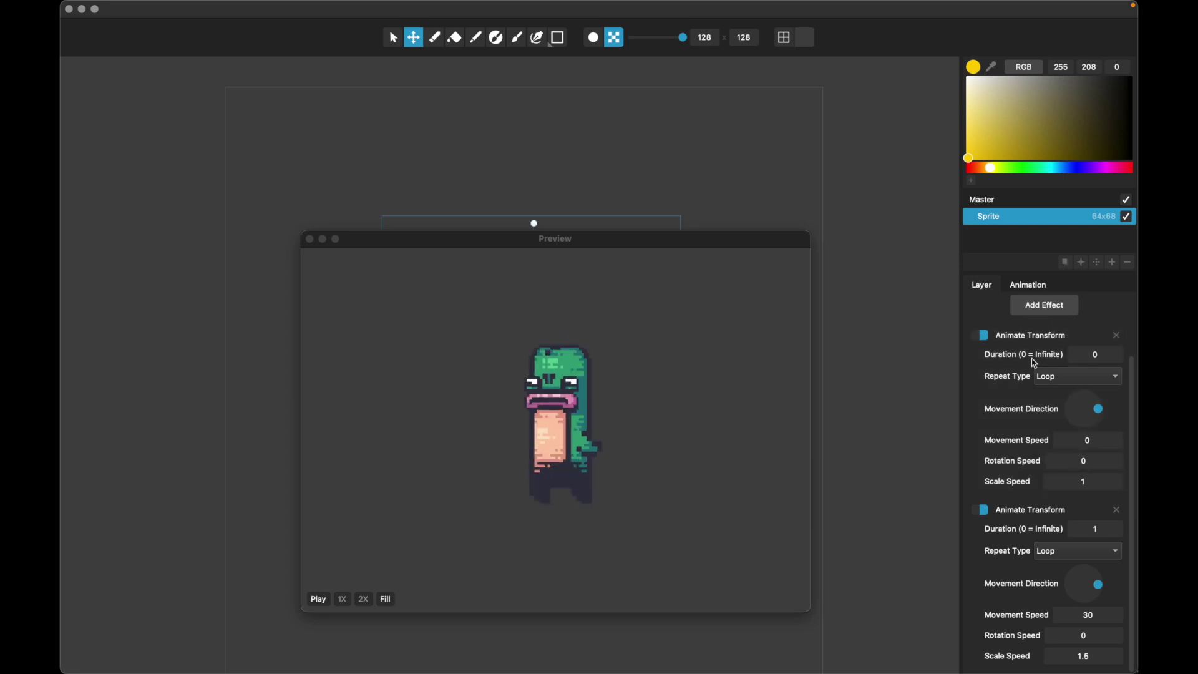